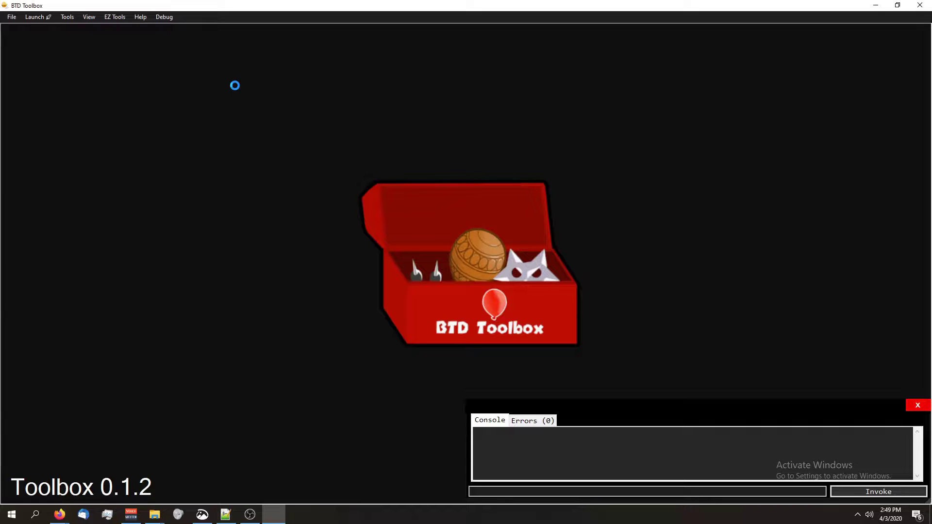
Open Red.bloon from the project's Assets > JSON > BloonDefinitions folder.
double_click(73, 61)
click(70, 72)
double_click(71, 72)
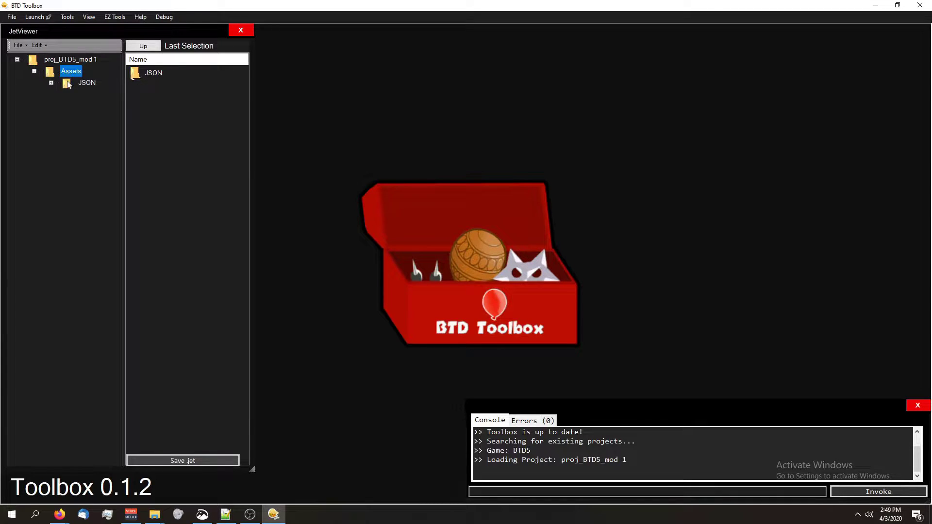
double_click(87, 82)
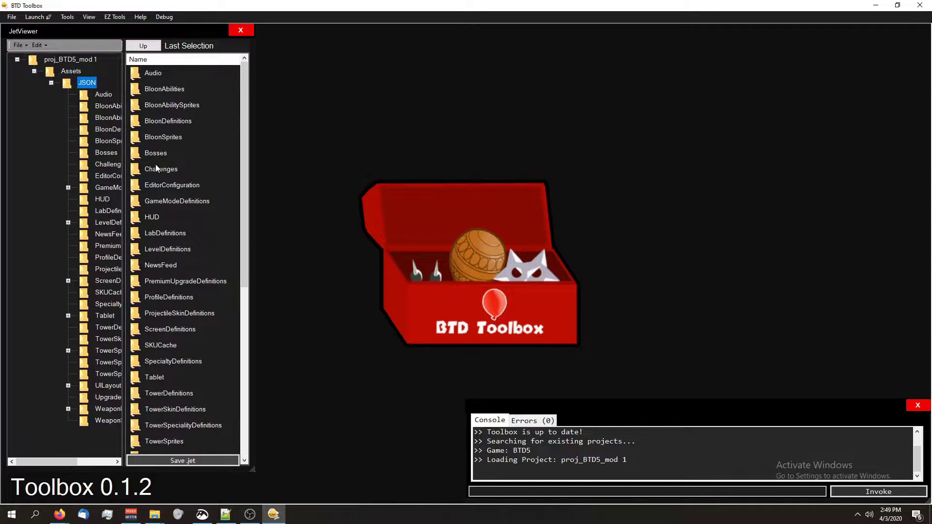
double_click(158, 117)
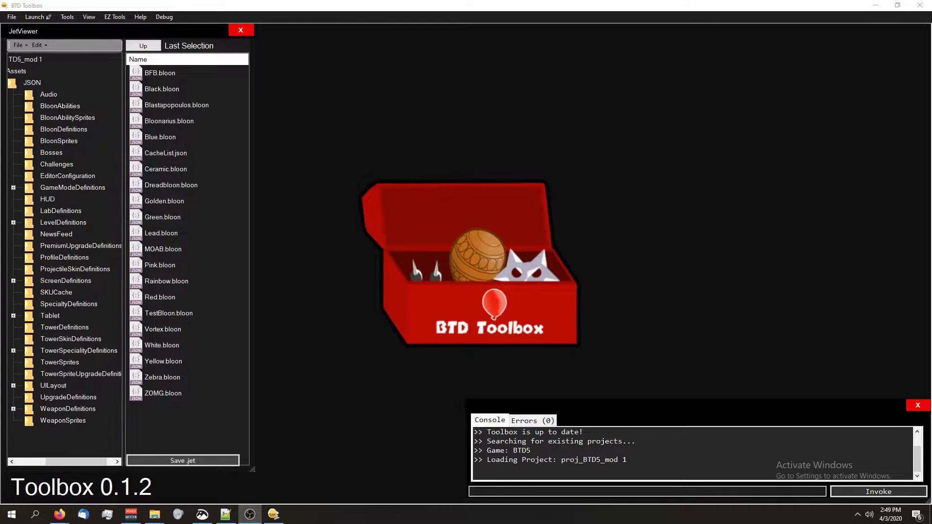
click(165, 427)
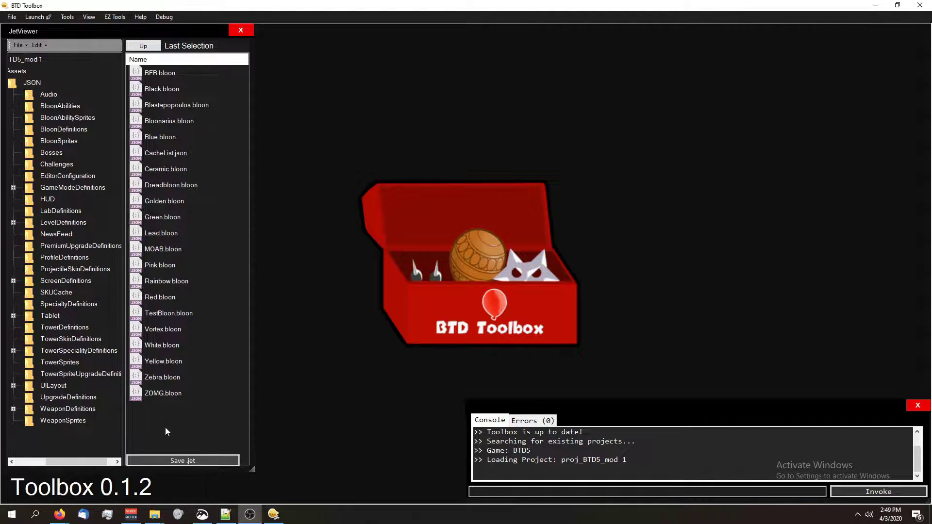
double_click(150, 297)
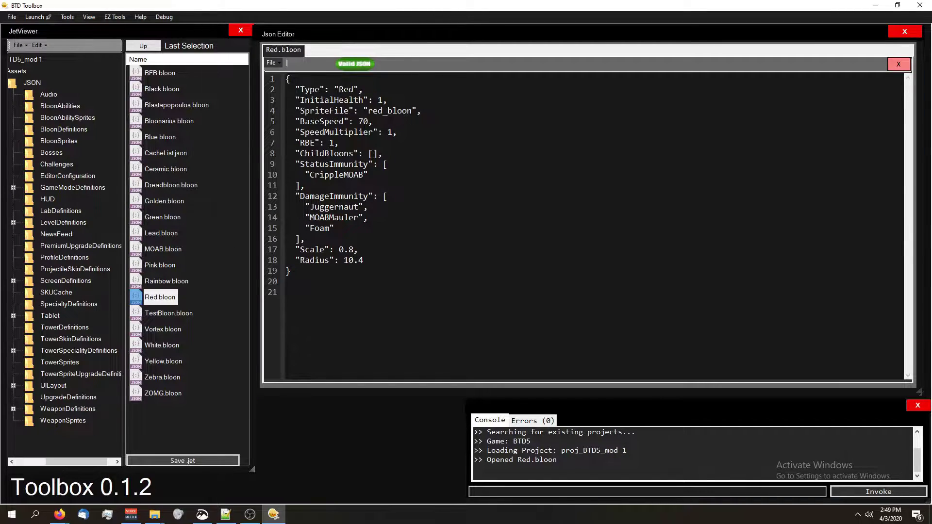
Examine the properties in the Red.bloon JSON, including its initial health and base speed.
click(380, 100)
click(369, 121)
key(Down)
key(Down)
key(Down)
key(Down)
key(Down)
key(Down)
key(Down)
key(Down)
key(Down)
click(930, 301)
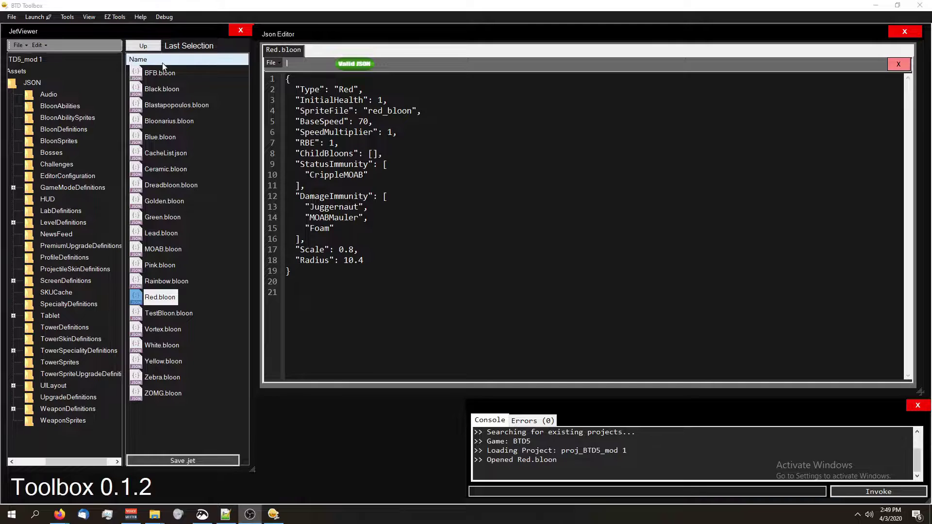
Open the EZ Bloon editor and move its window clear of the file list.
click(116, 18)
click(116, 18)
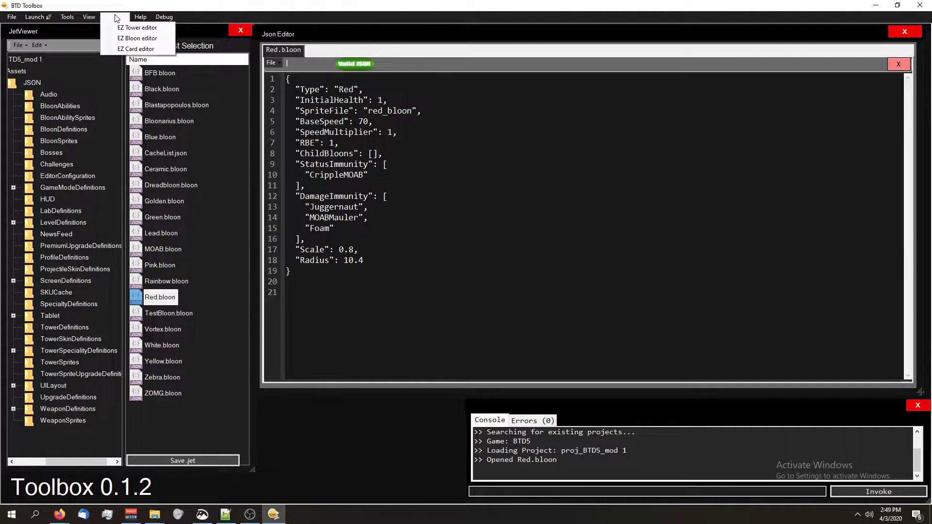
click(121, 38)
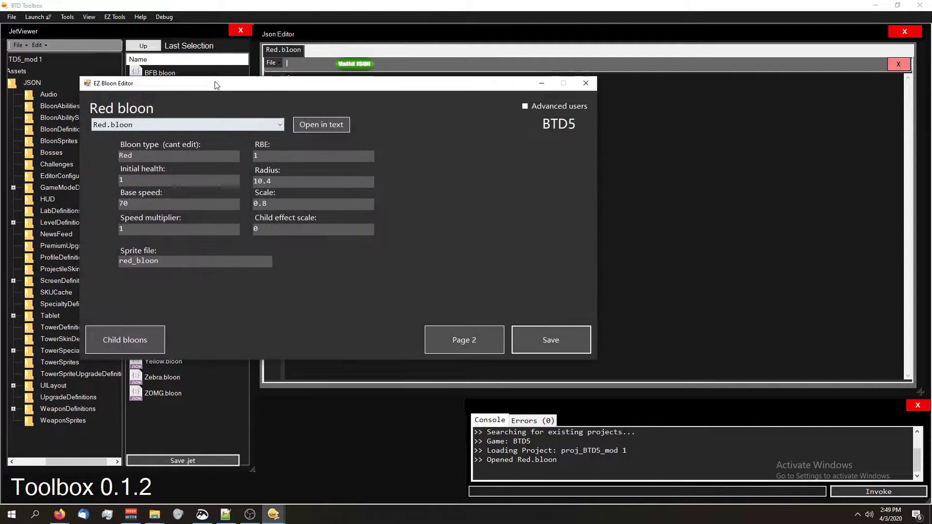
drag(195, 77, 425, 83)
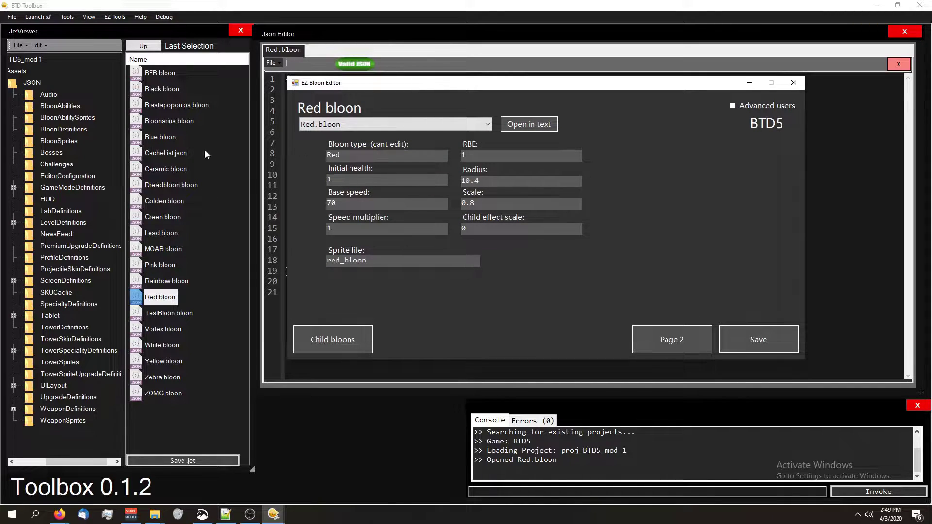
Examine the Red bloon's status immunity, damage immunity, ability and apply status options on the second page.
click(654, 331)
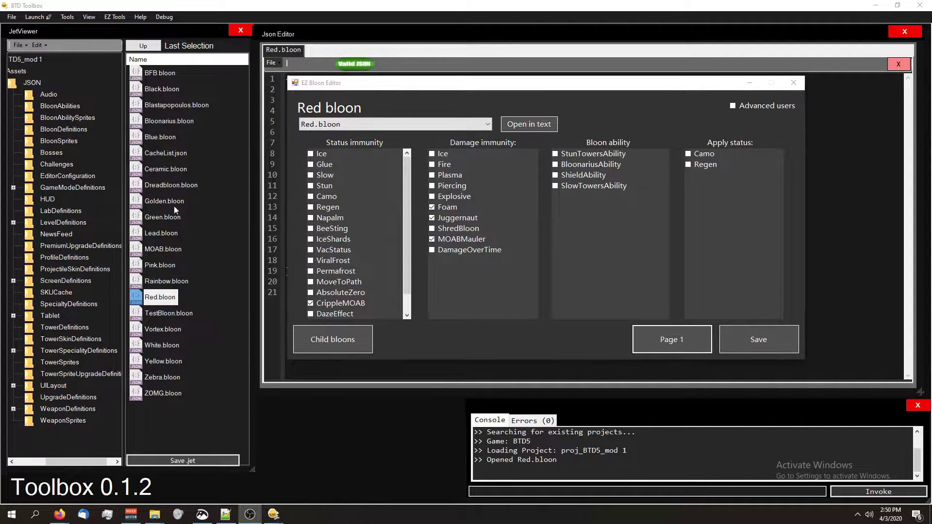
click(363, 142)
key(super+Down)
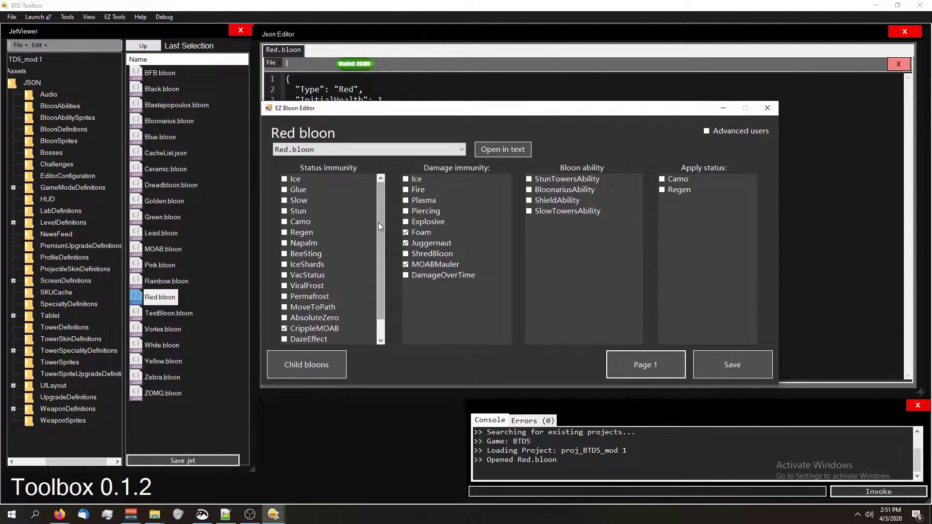
drag(378, 223, 377, 246)
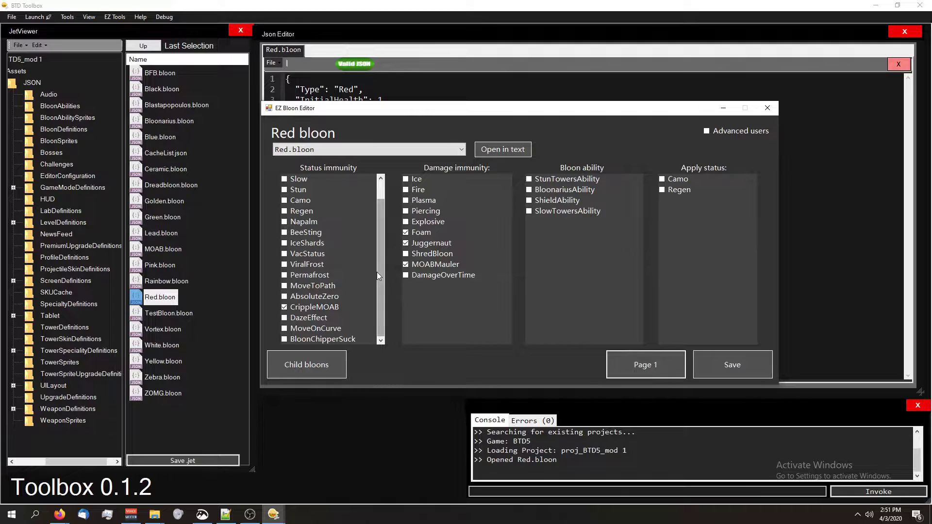
drag(383, 274, 384, 249)
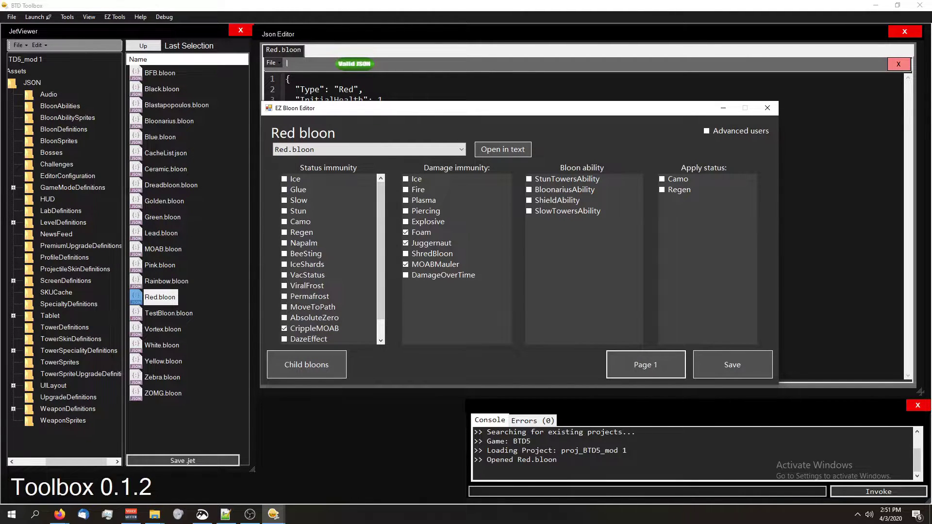
Add nine ZOMG bloons as child bloons of the Red bloon and save the file.
click(321, 360)
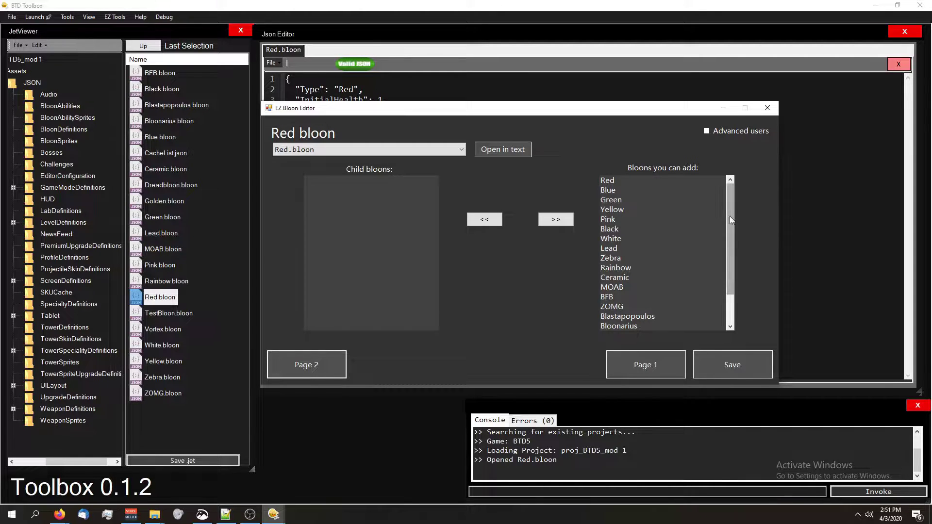
mouse_move(730, 218)
mouse_down()
mouse_move(730, 255)
mouse_move(717, 214)
mouse_up()
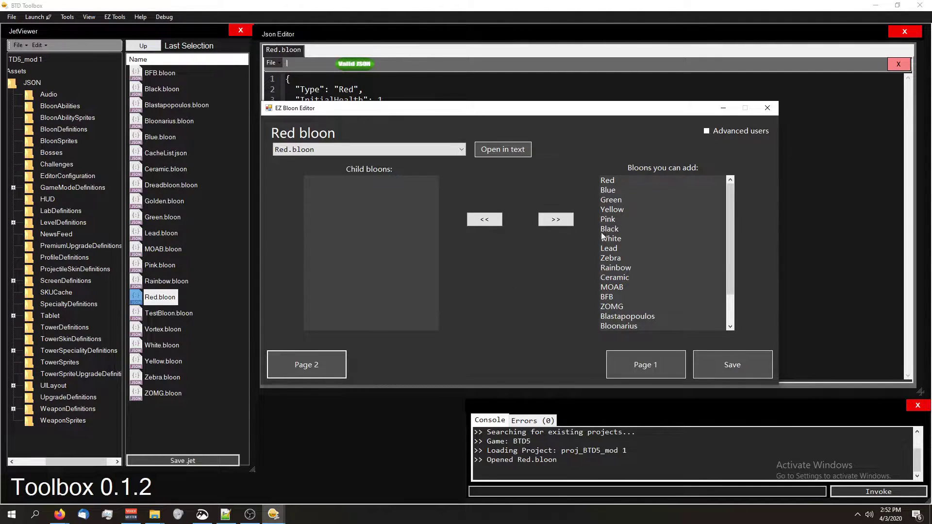
click(620, 306)
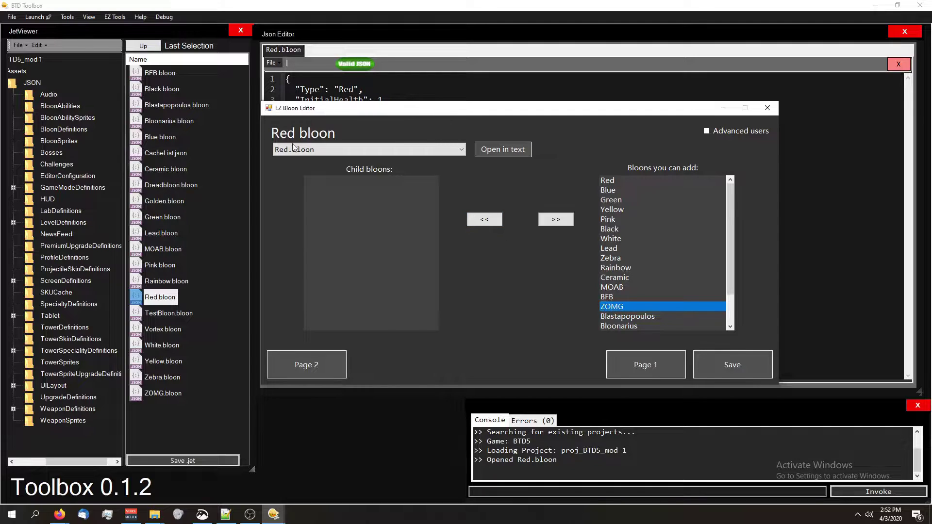
click(486, 219)
click(488, 220)
click(488, 220)
click(488, 220)
click(487, 220)
click(487, 220)
click(488, 220)
click(487, 220)
click(487, 220)
click(708, 371)
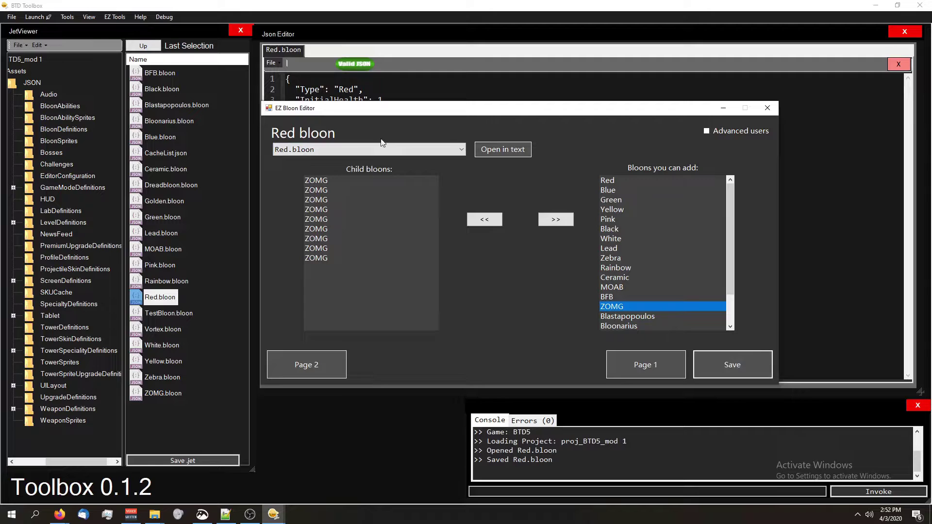
Reopen Red.bloon in the JSON editor and inspect its ChildBloons entries.
click(904, 32)
click(898, 63)
double_click(164, 296)
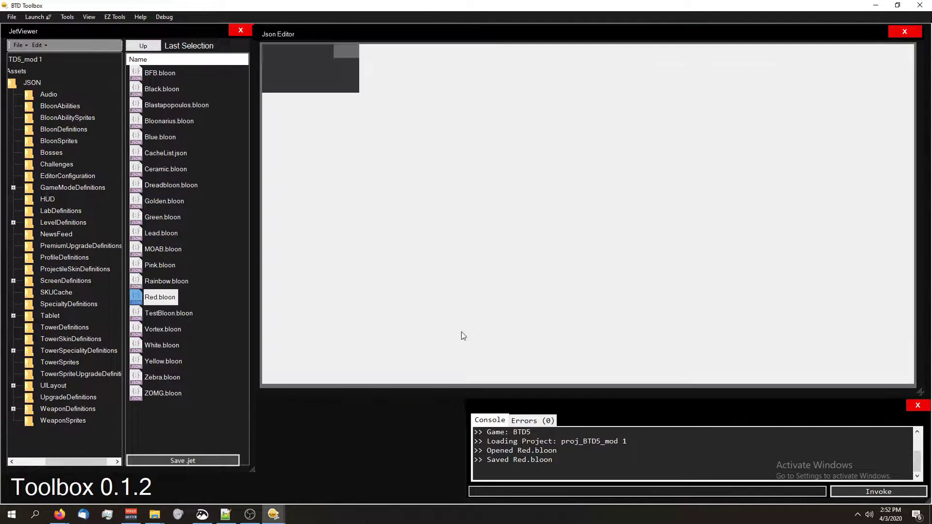
drag(368, 282, 287, 195)
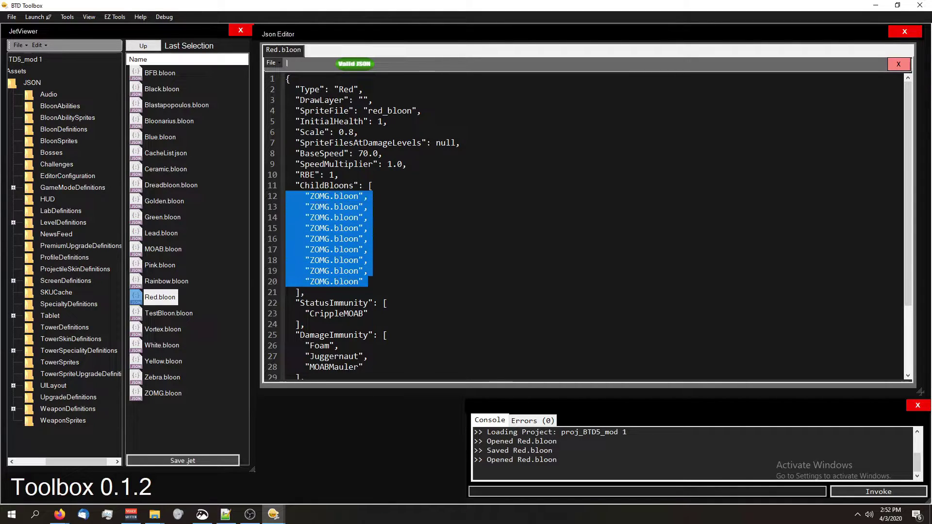
click(286, 195)
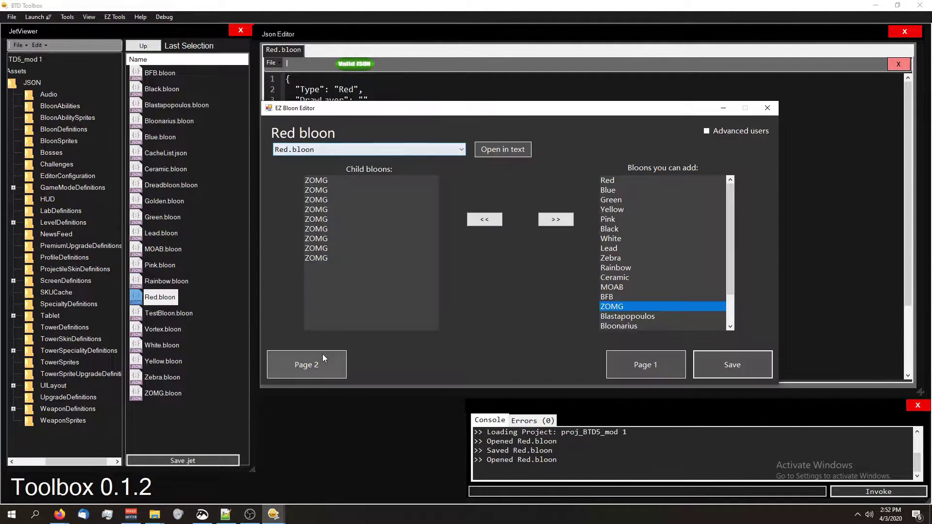
Return to the first page of the Red bloon's properties in the EZ Bloon Editor.
click(322, 356)
click(340, 361)
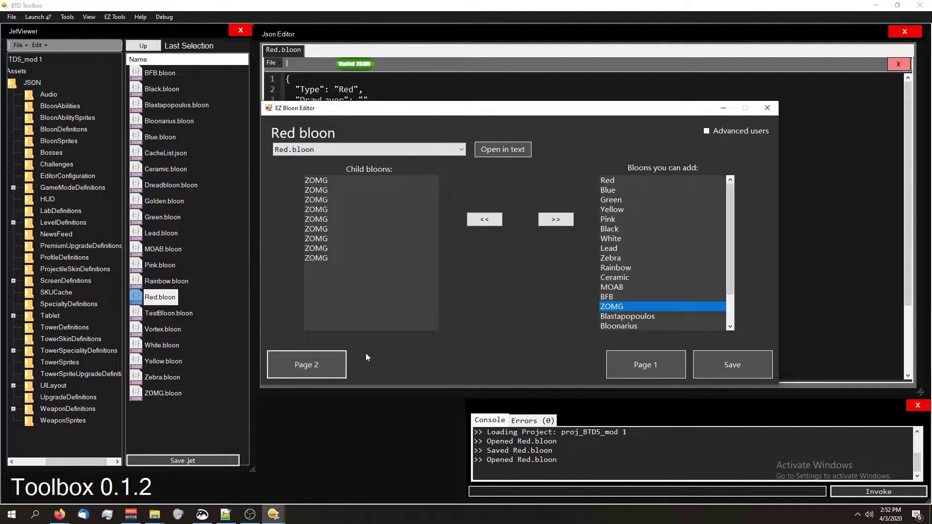
click(638, 363)
click(333, 180)
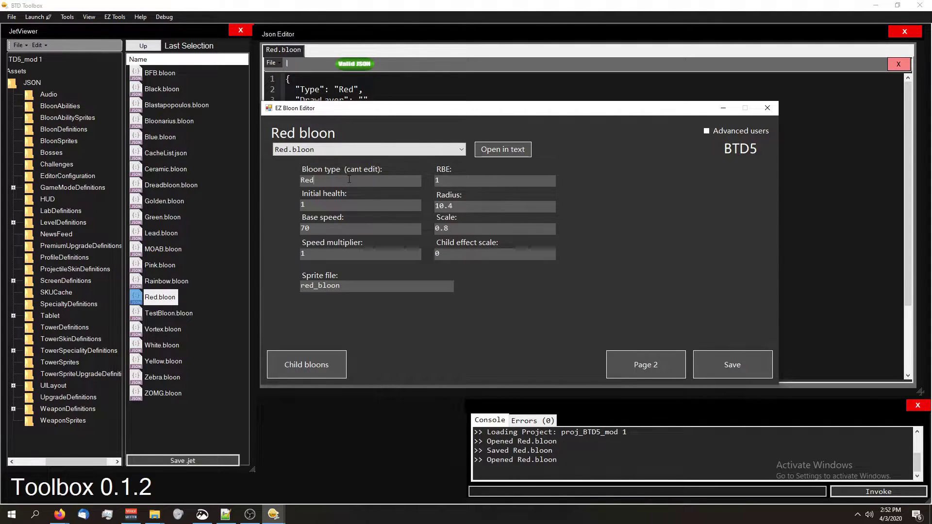
key(alt+Tab)
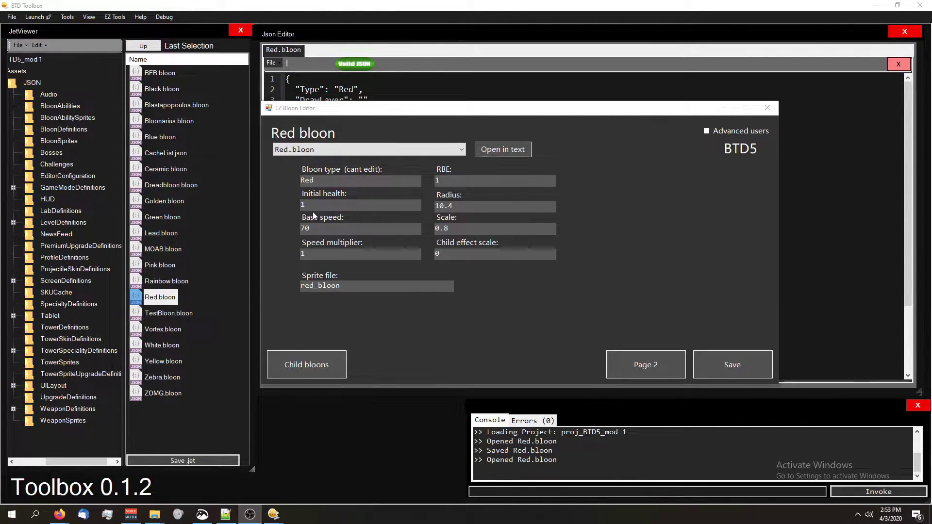
Load Ceramic.bloon in the bloon editor and examine its initial health.
click(330, 150)
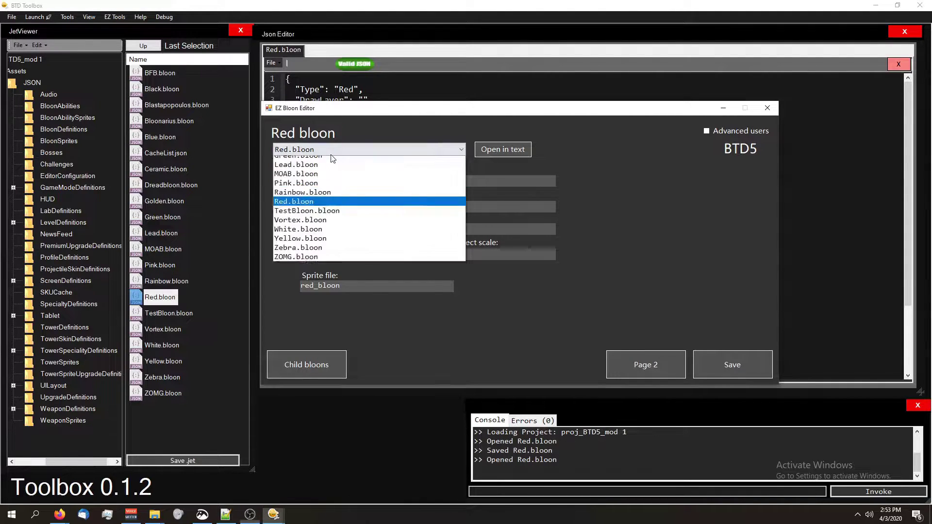
click(333, 194)
click(320, 203)
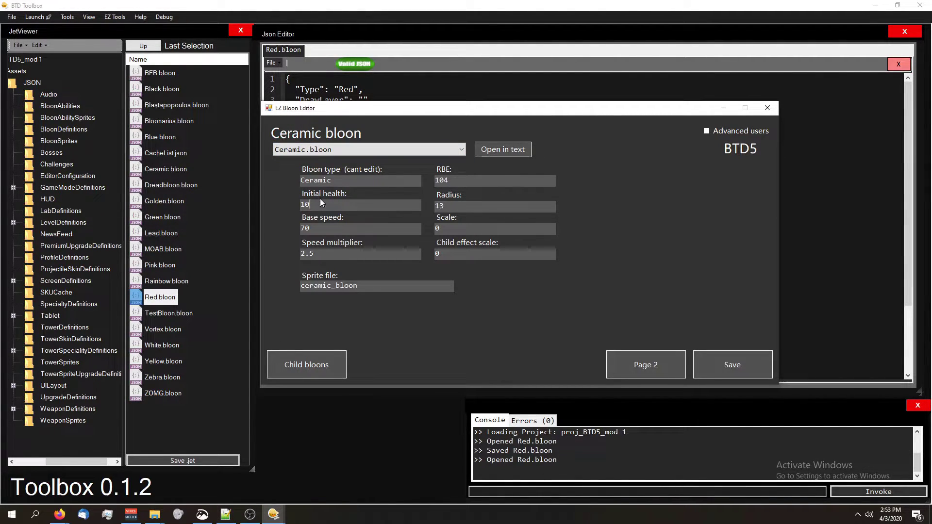
Load Red.bloon in the bloon editor again and examine its speed multiplier and scale.
click(341, 148)
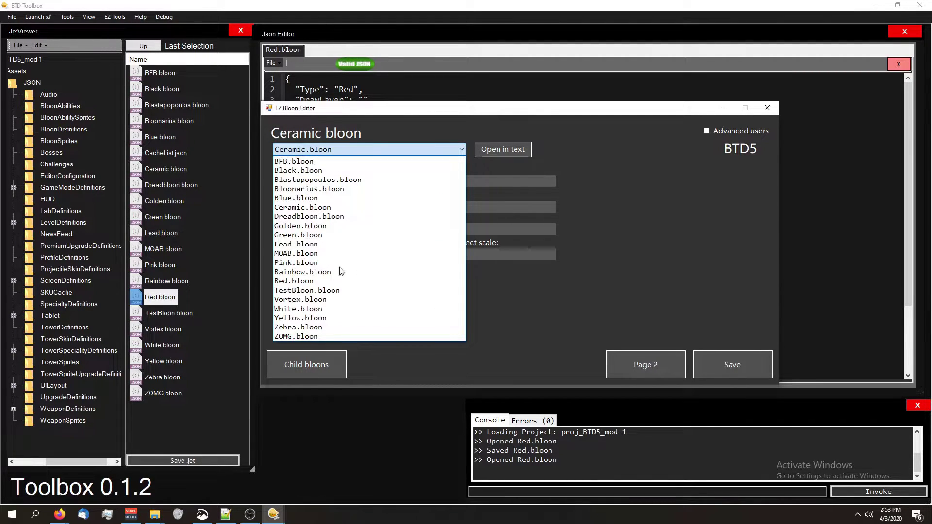
click(310, 281)
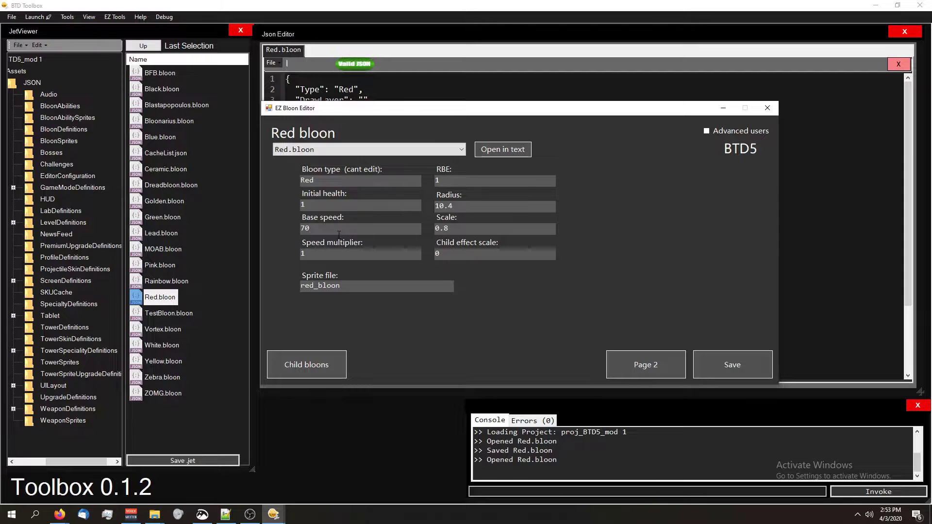
click(323, 252)
click(452, 228)
Load Blue.bloon in the bloon editor and examine its RBE and sprite file.
click(419, 153)
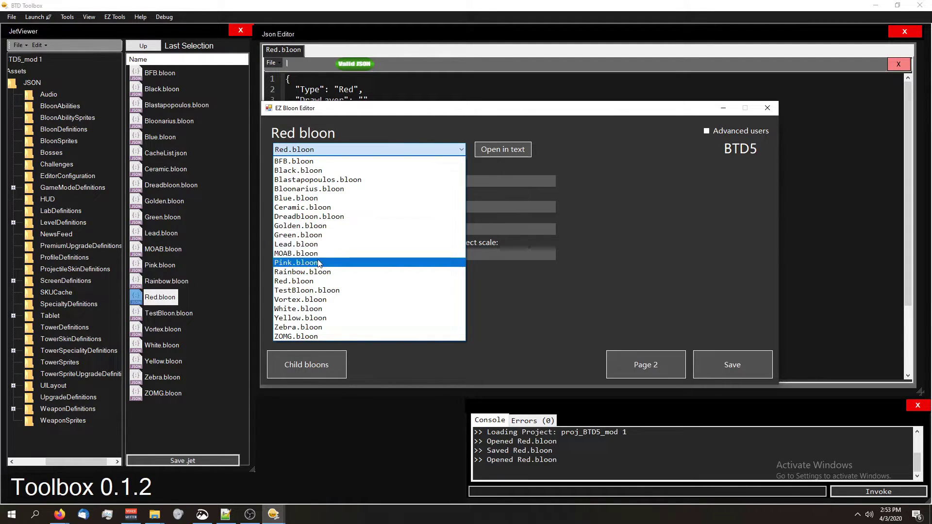
click(316, 199)
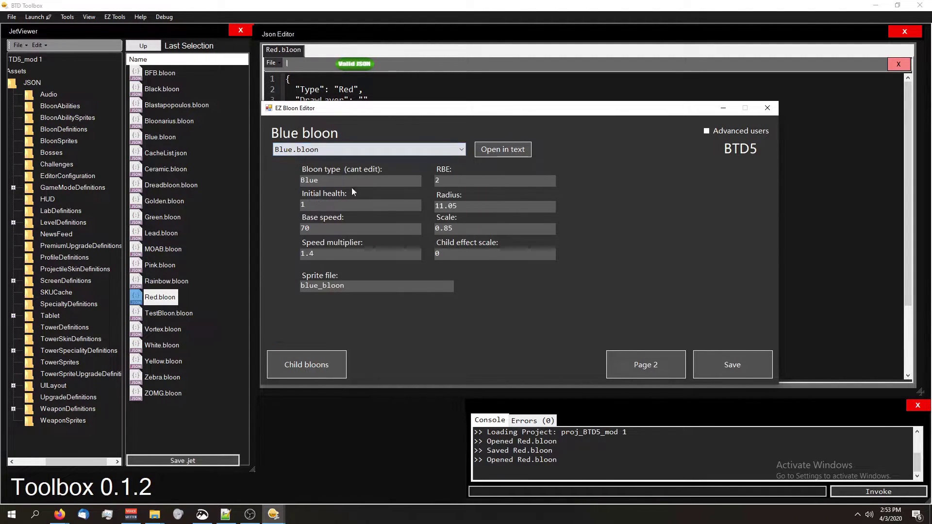
click(459, 179)
click(359, 284)
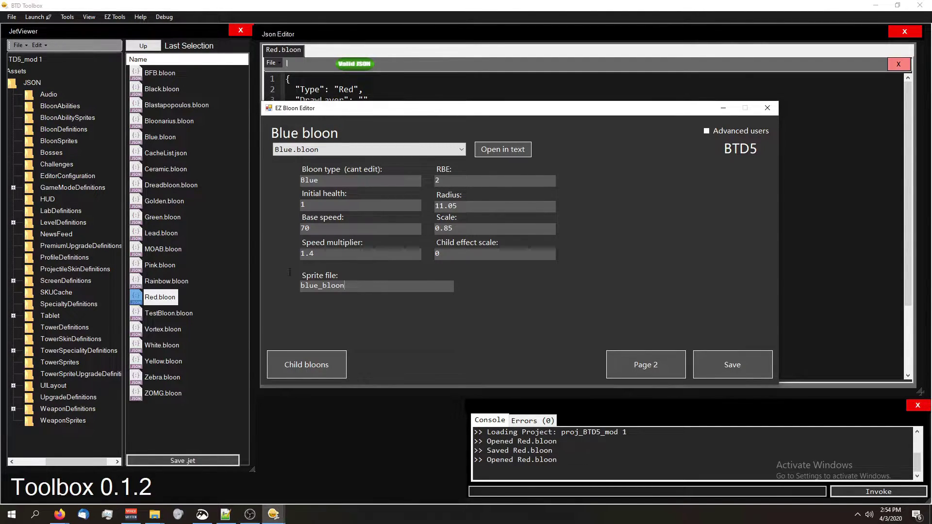
double_click(360, 283)
key(alt+Tab)
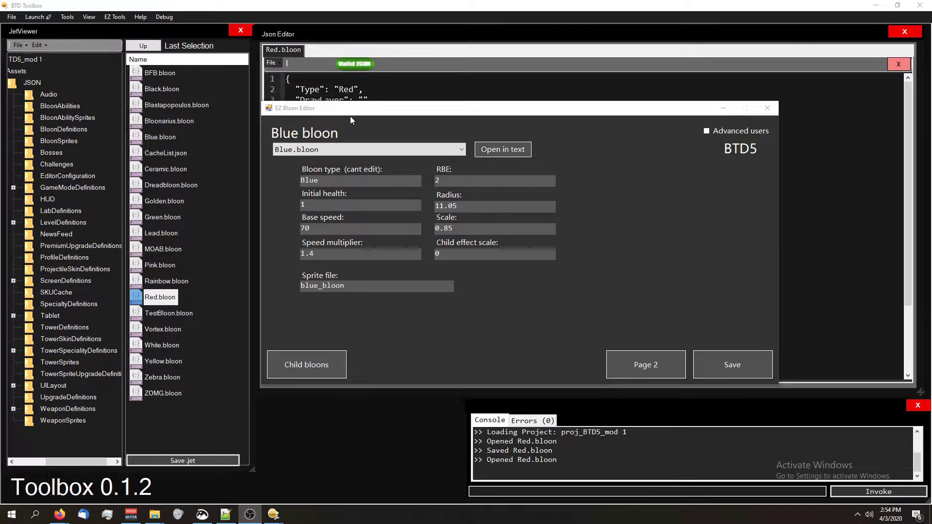
Reposition the bloon editor window, reload Red.bloon and enable the Advanced users options.
drag(321, 108, 277, 81)
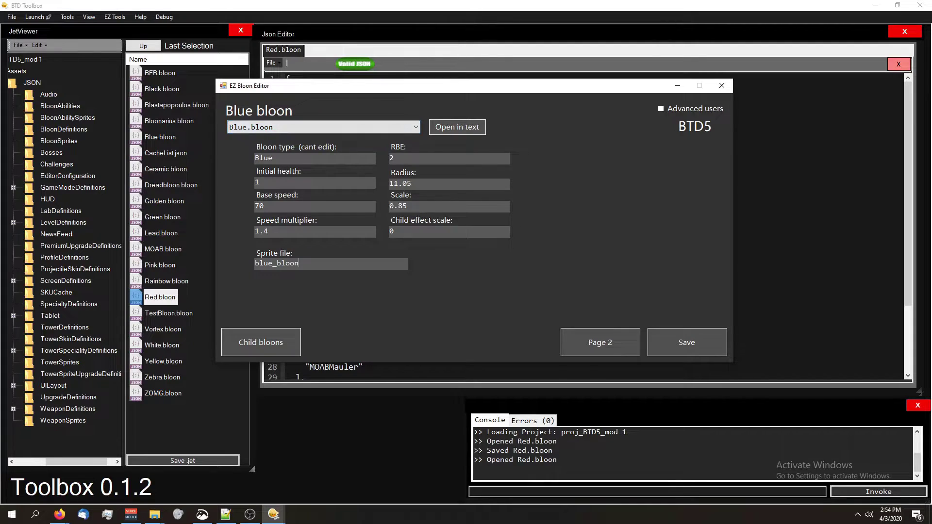
click(291, 127)
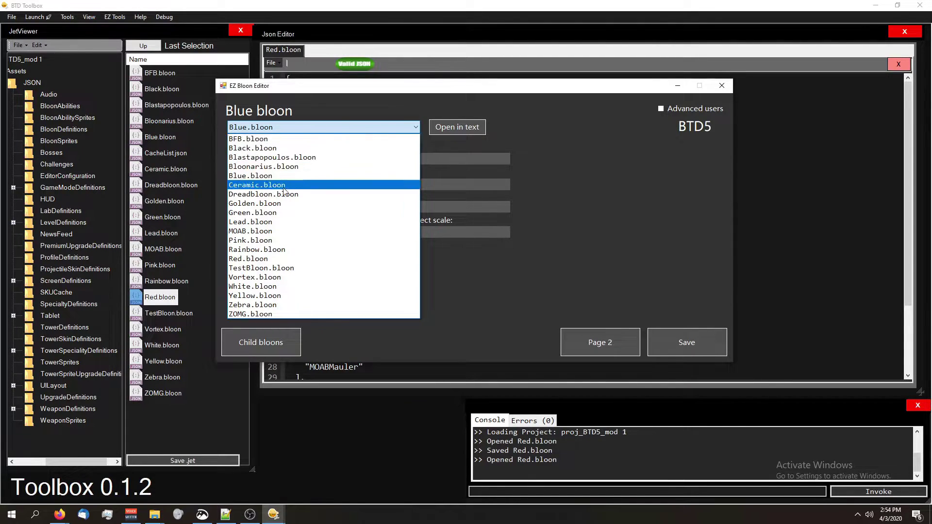
click(283, 259)
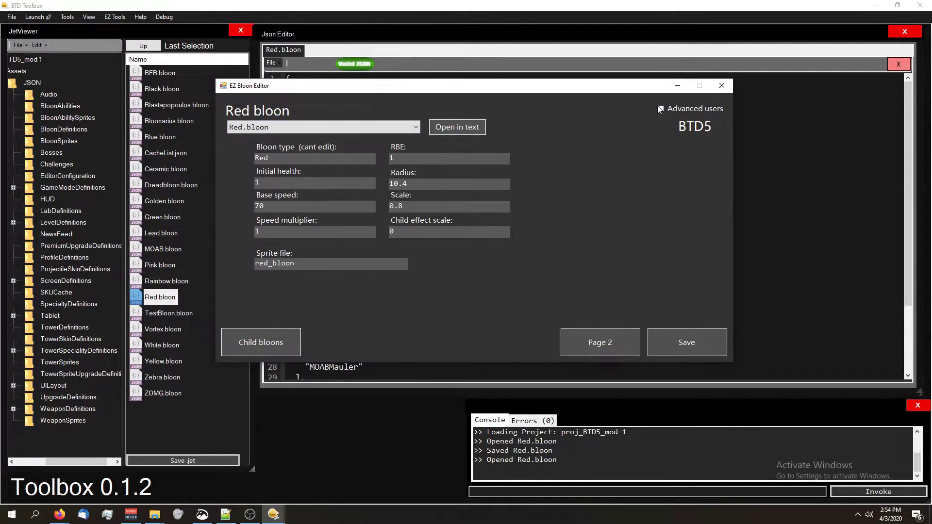
click(660, 109)
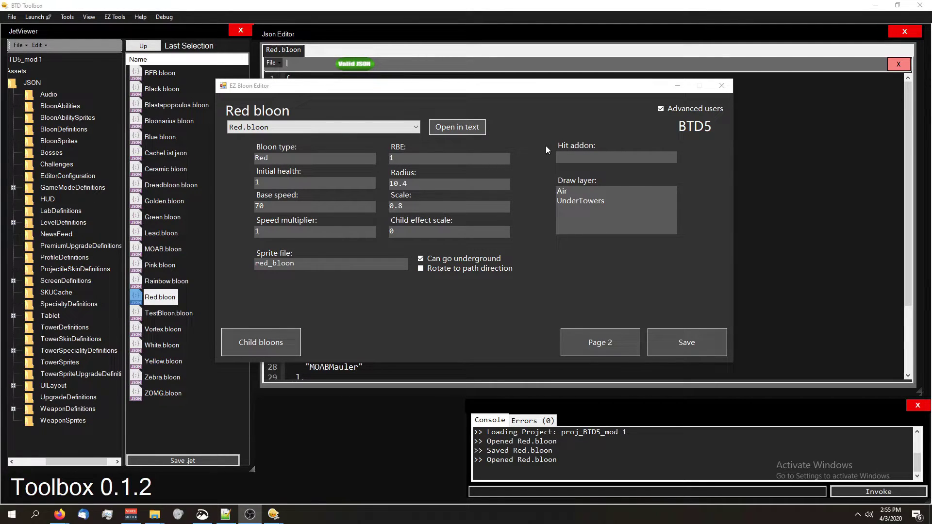
Load BFB.bloon in the bloon editor and examine its hit addon and draw layer.
click(374, 127)
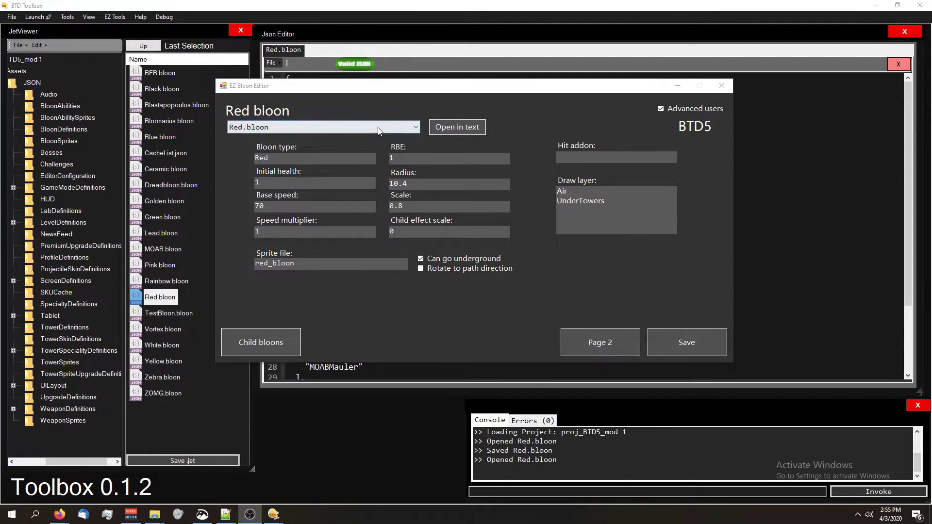
click(362, 137)
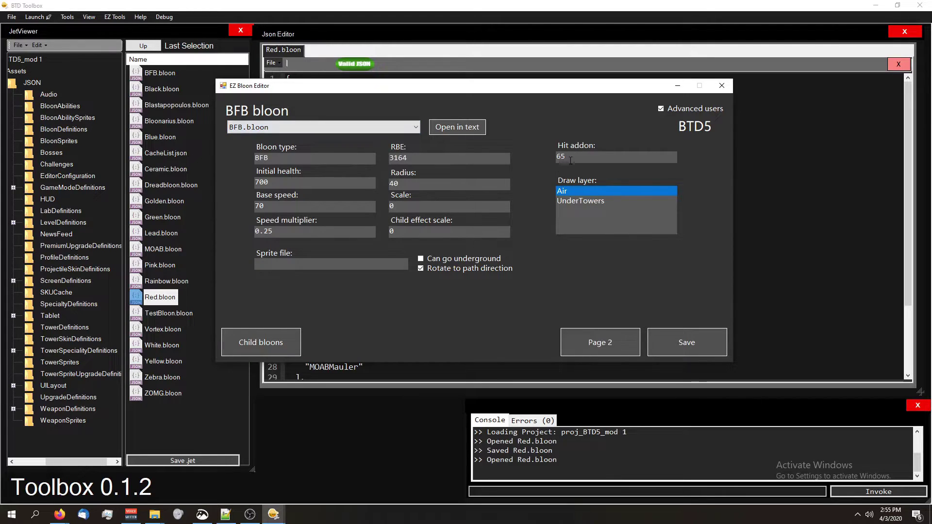
Reload Red.bloon, set its draw layer to UnderTowers, and briefly check its child bloons.
click(320, 127)
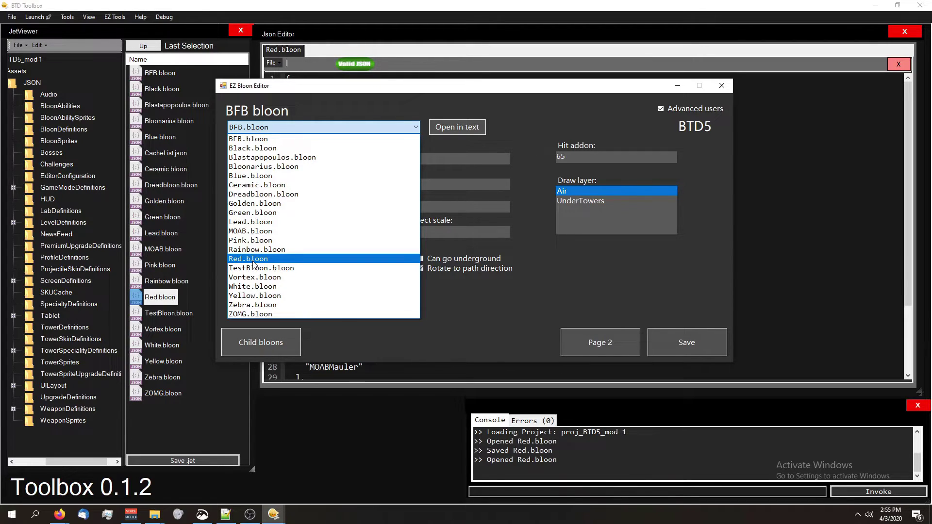
click(252, 260)
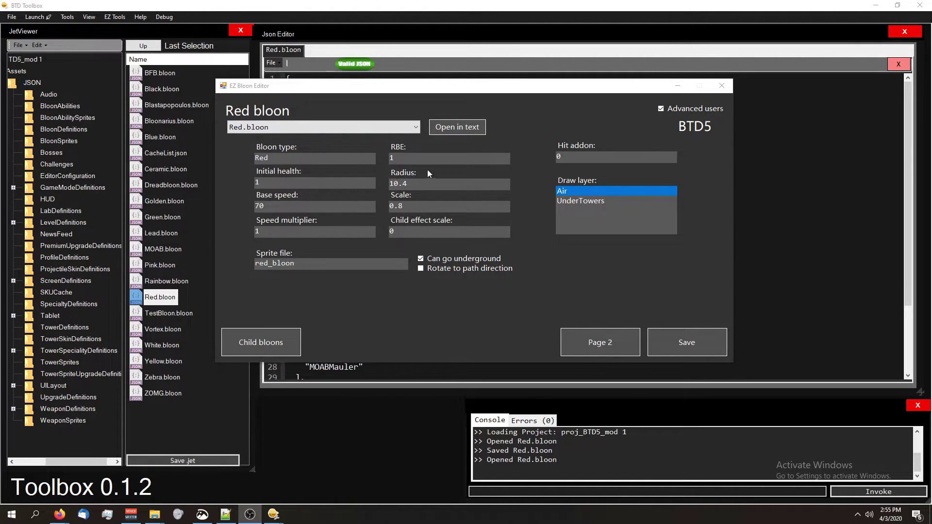
click(612, 201)
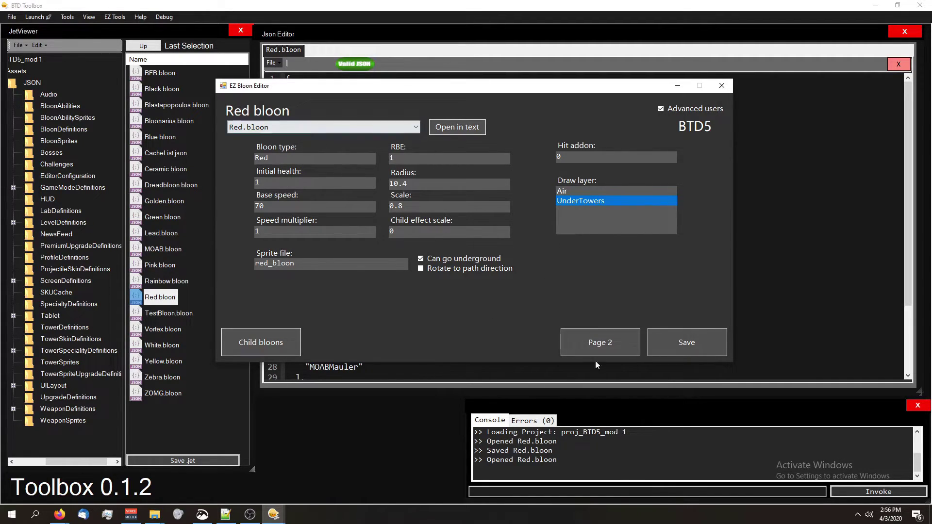
click(270, 349)
click(270, 348)
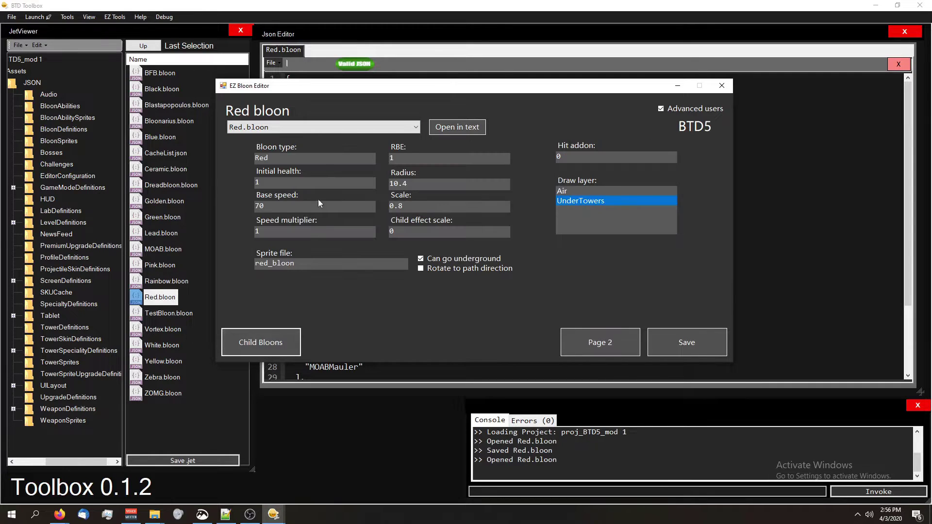
Set Red.bloon's initial health to 1000, speed multiplier to 2 and child effect scale to 1.
text(000)
click(308, 206)
key(BackSpace)
text(2)
key(BackSpace)
text(1)
Set Red.bloon's scale to 1.8 and save the bloon file.
click(418, 208)
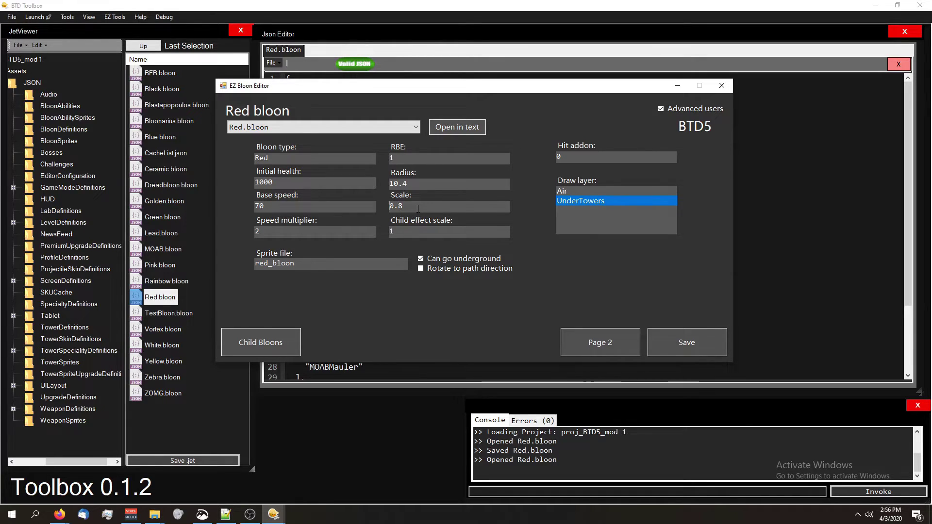
key(Left)
key(Left)
key(BackSpace)
text(1)
click(682, 335)
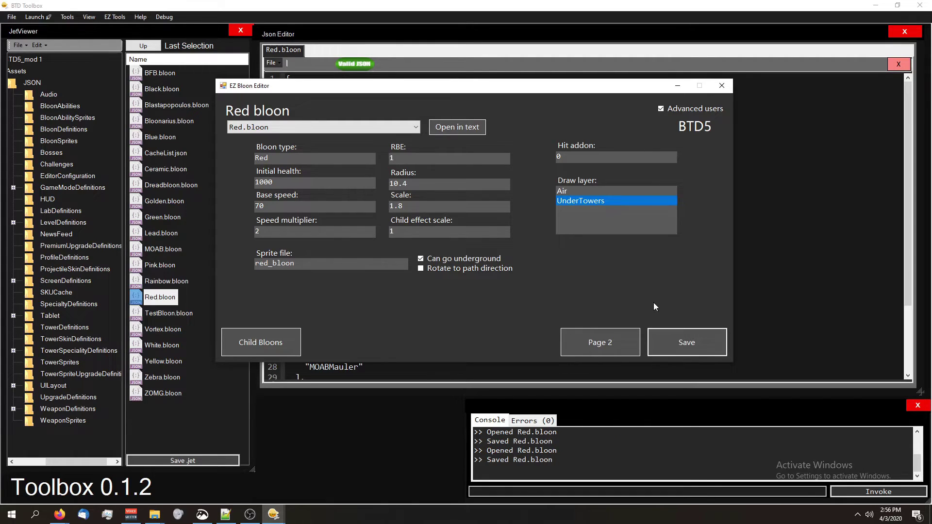
Launch the modded Bloons TD5 game and send out a red bloon in sandbox mode to test the edits.
key(F5)
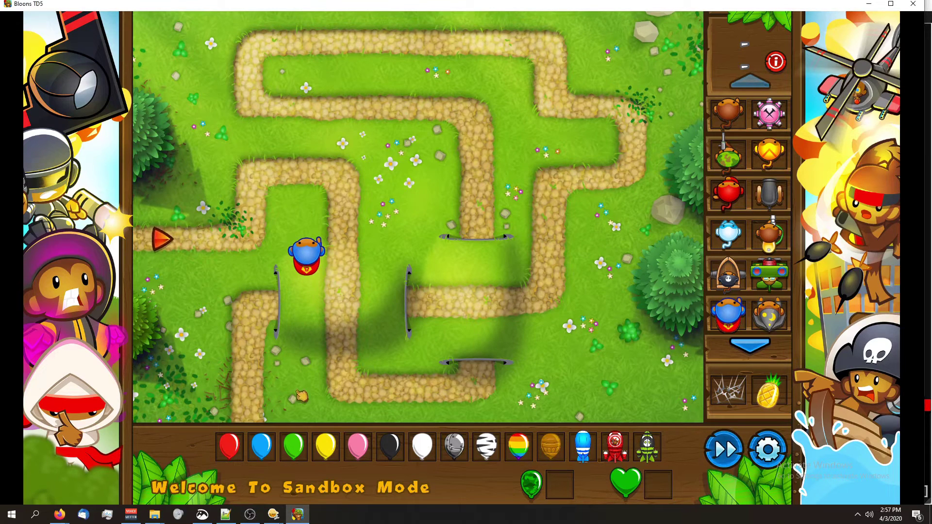
click(235, 448)
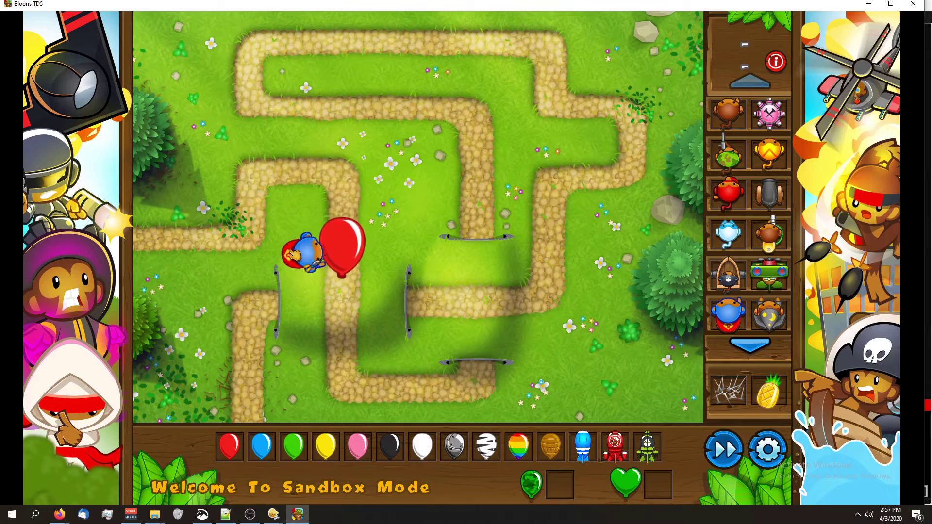
Place several Dart Monkeys around the upper and middle loops of the track to attack the modified red bloon.
click(729, 112)
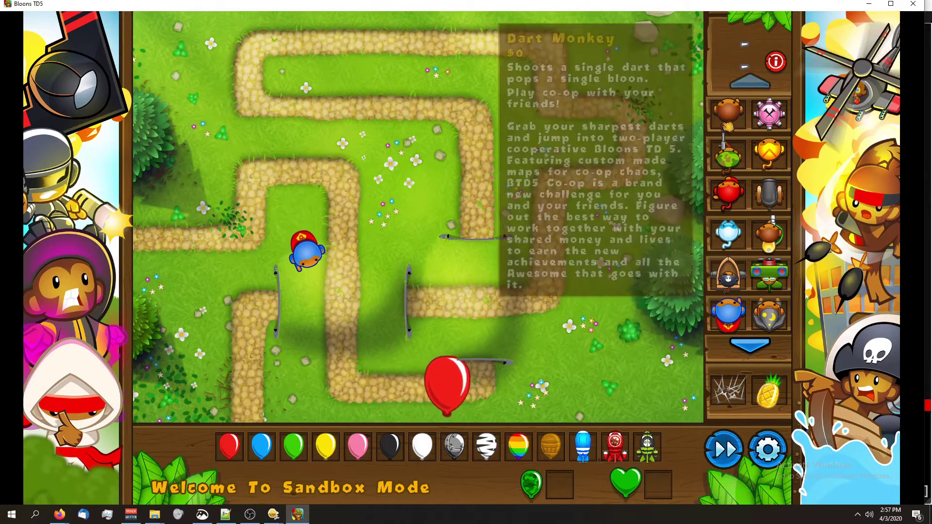
click(412, 237)
click(728, 111)
click(417, 133)
click(729, 111)
click(458, 85)
click(728, 111)
click(568, 123)
click(728, 112)
click(327, 127)
click(728, 111)
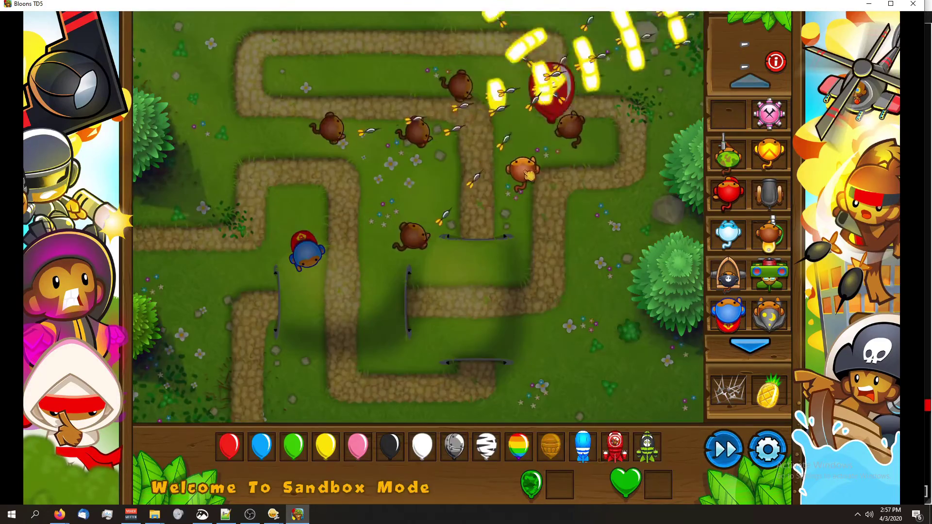
click(641, 136)
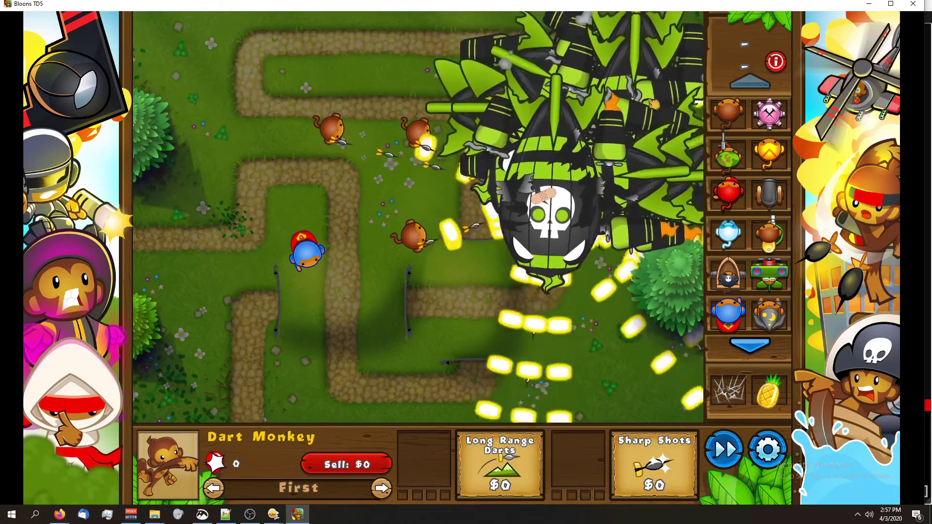
Add more Dart Monkeys near the track's lower bends and leave no tower selected.
click(728, 112)
click(504, 251)
click(538, 274)
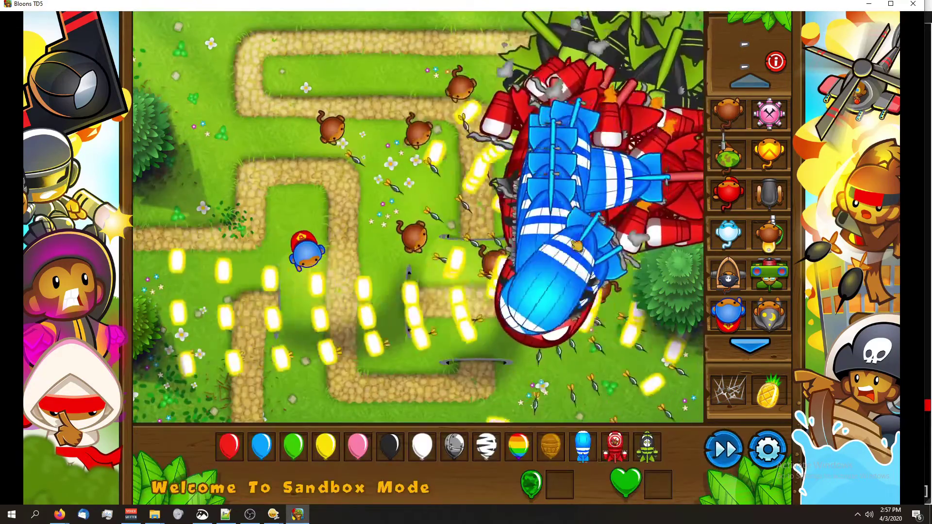
click(701, 237)
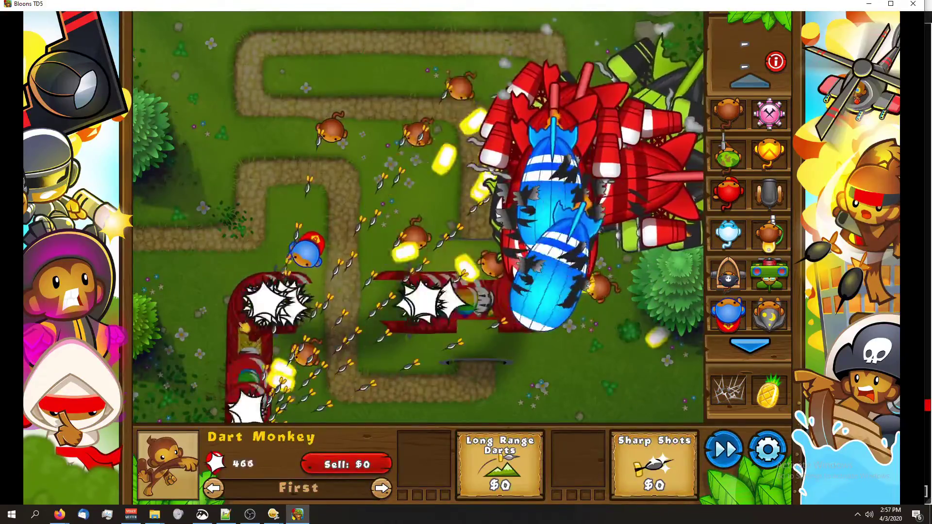
click(287, 141)
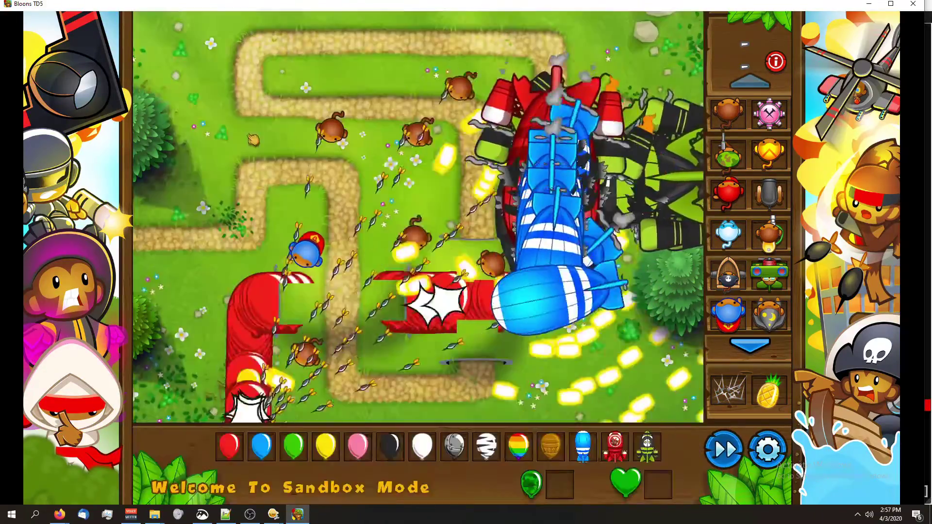